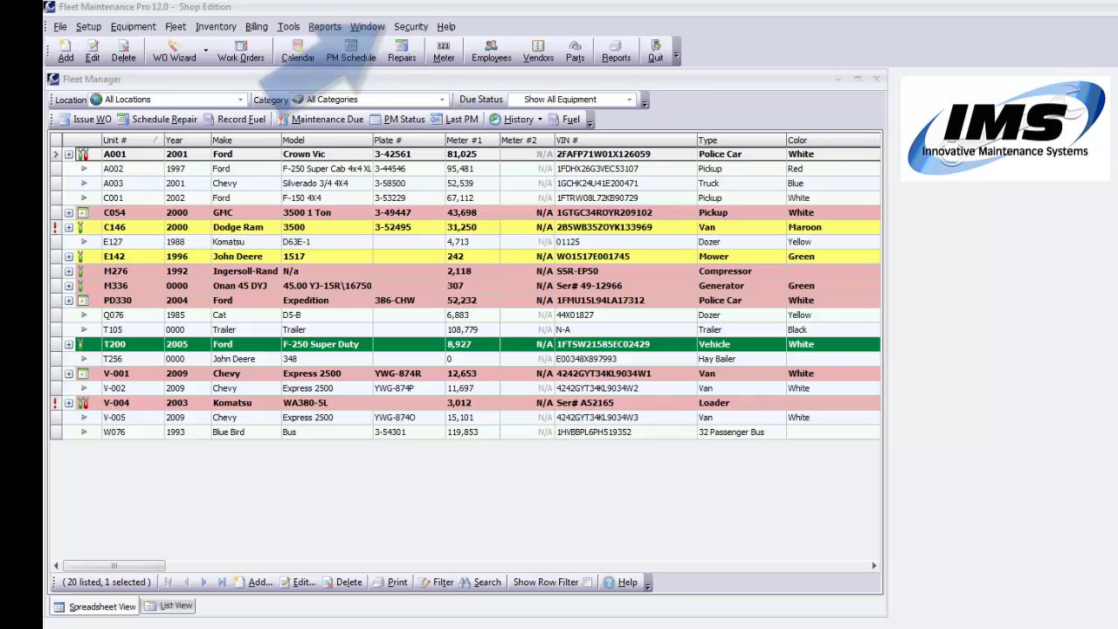
Step: Open Security User Administration and go to the Profile Restrictions tab
click(408, 27)
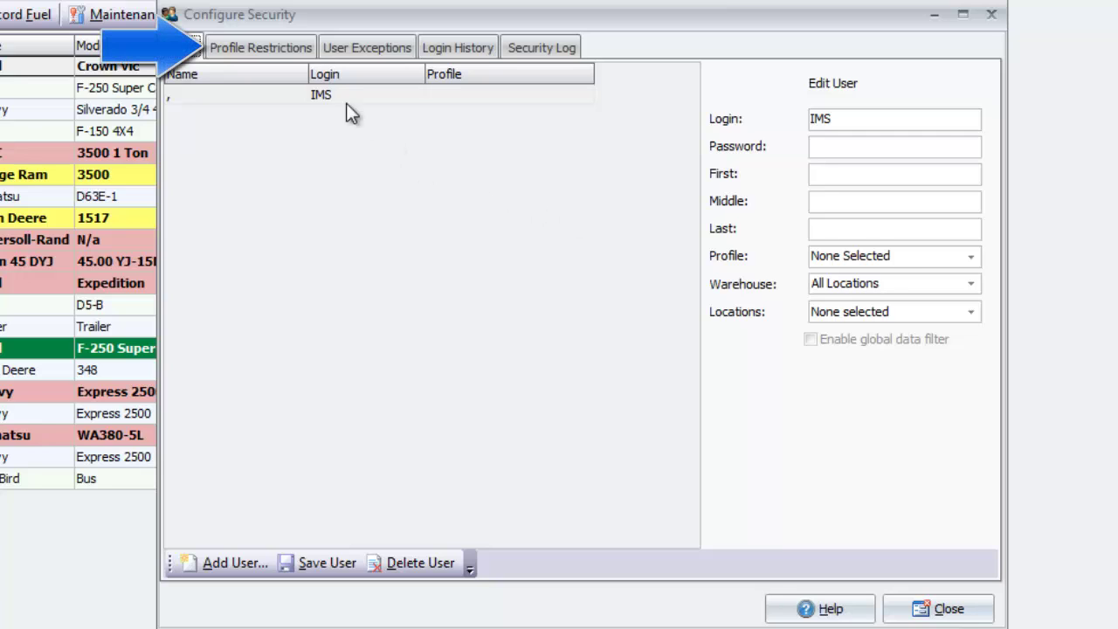
click(256, 46)
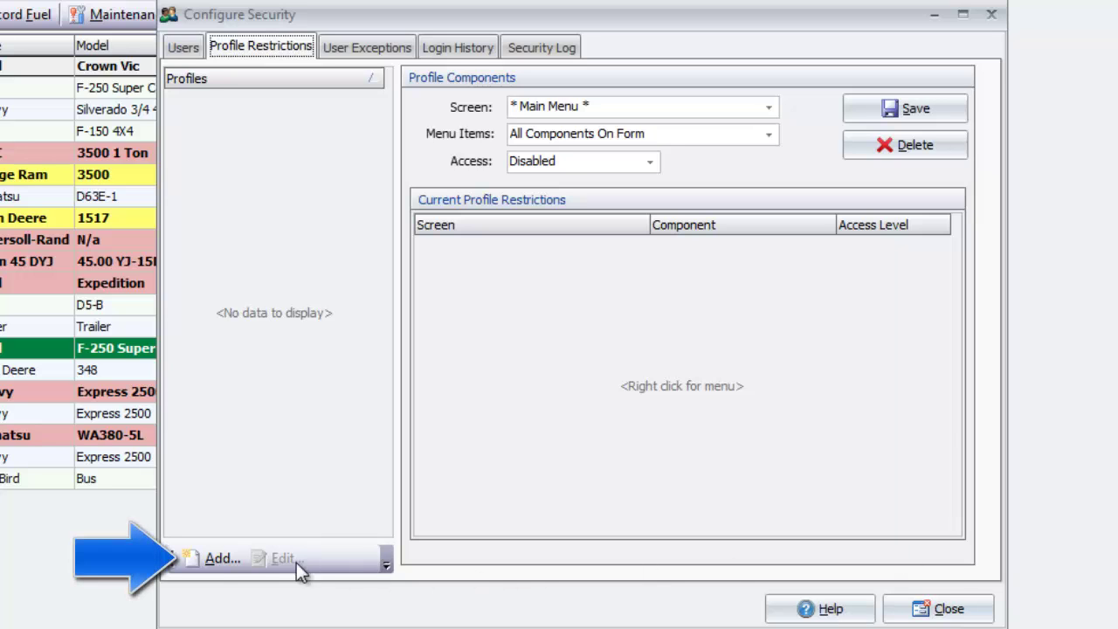
Step: Add a new security profile named Driver
click(219, 559)
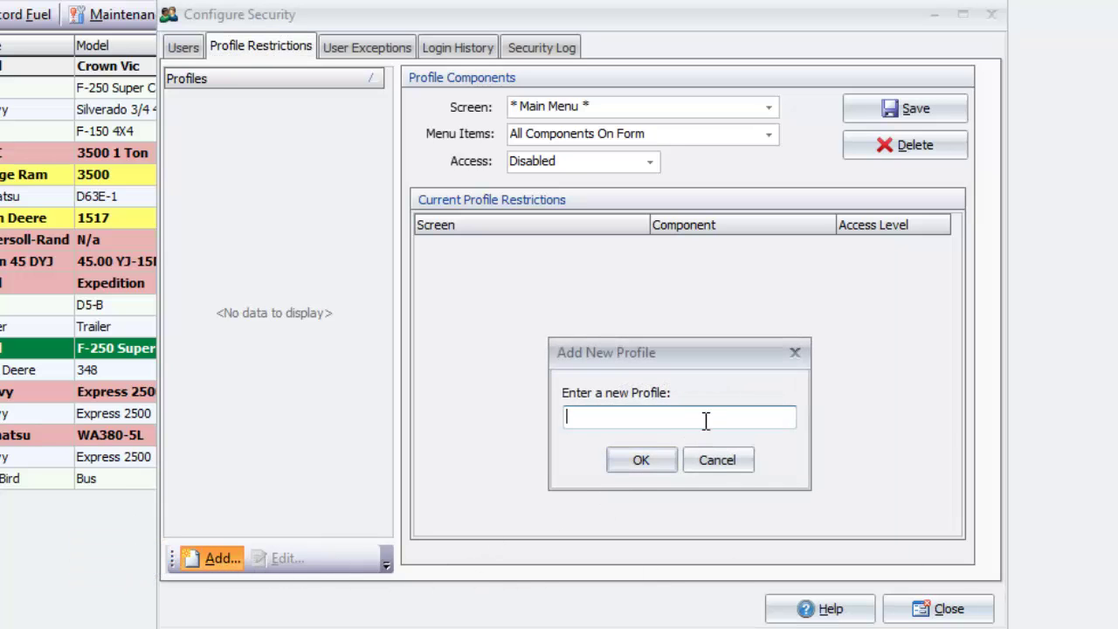
text(Driver)
click(634, 461)
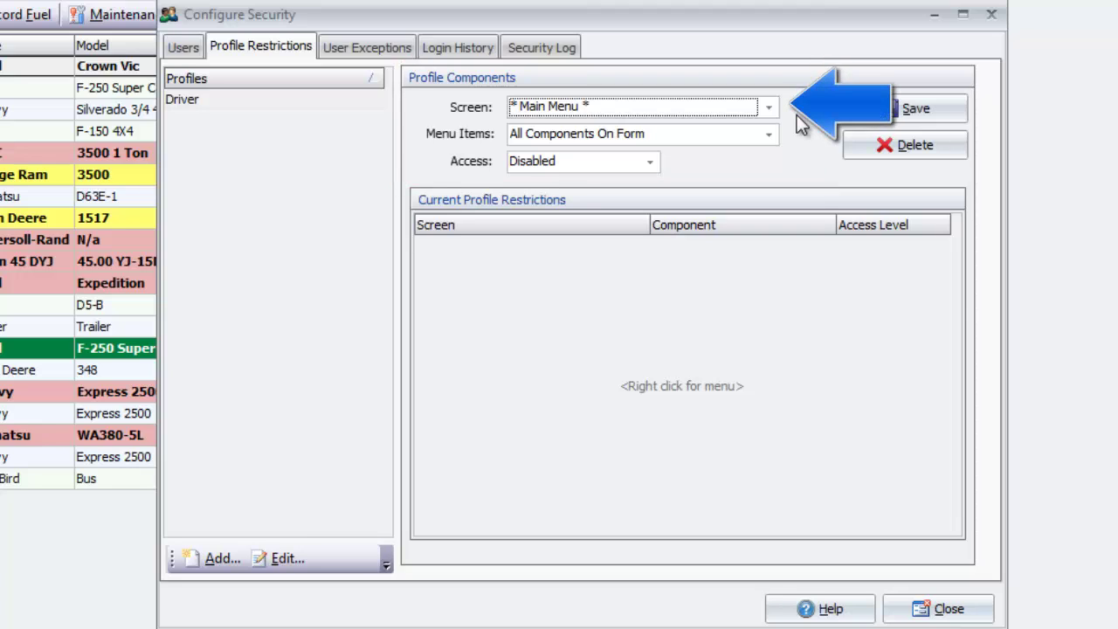
Step: Keep Main Menu as the restricted screen and list its menu items
click(769, 106)
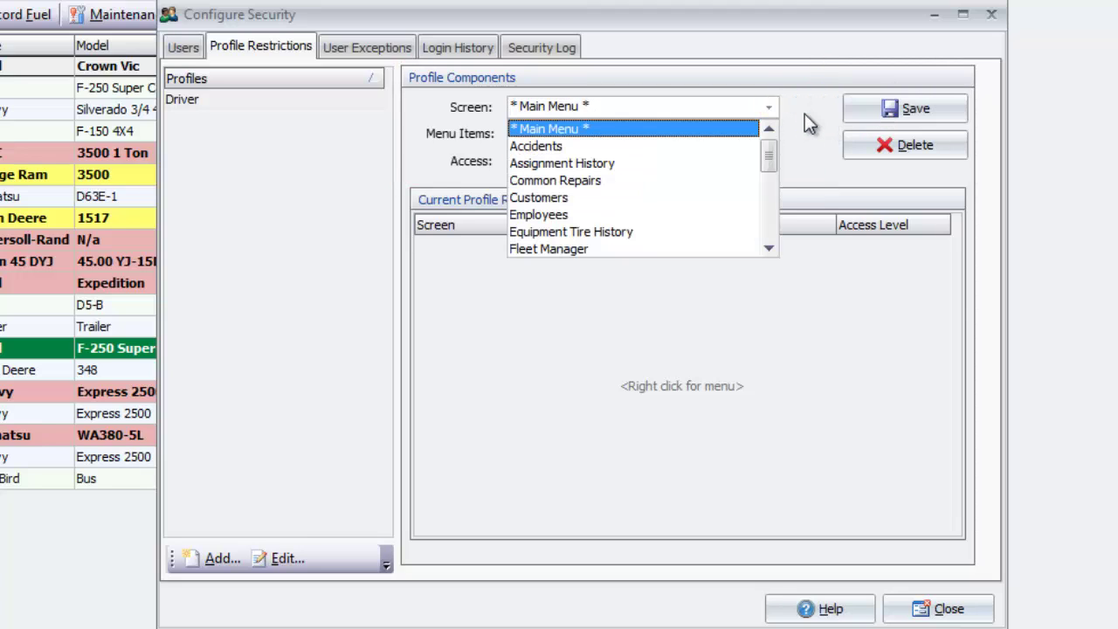
click(805, 113)
click(770, 134)
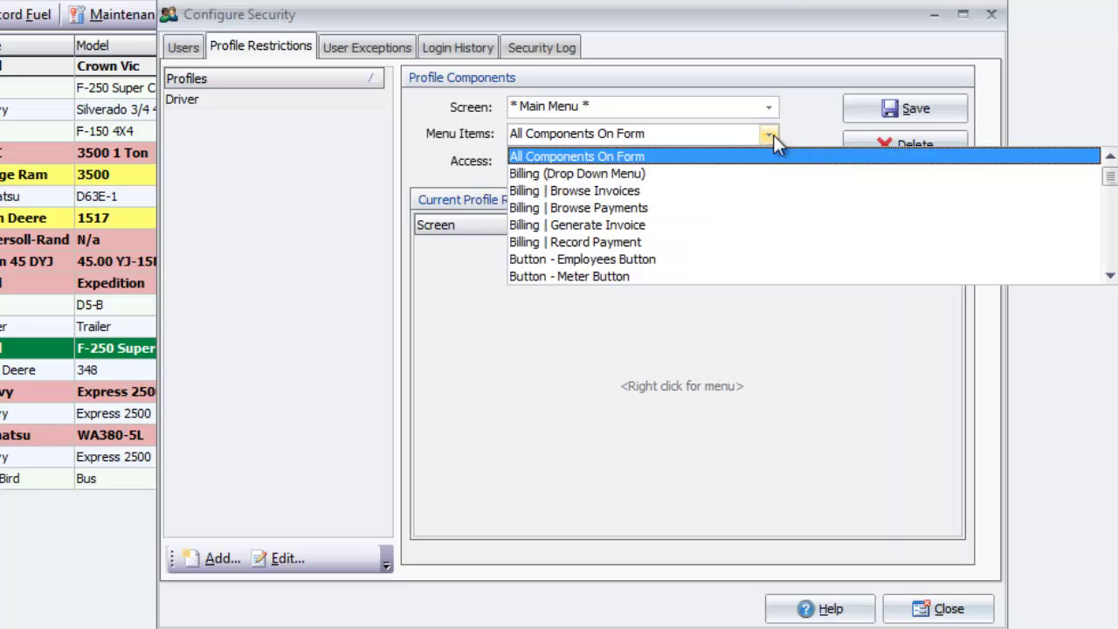
Step: Set the Billing drop-down menu item to Hidden for Driver and save it
click(698, 175)
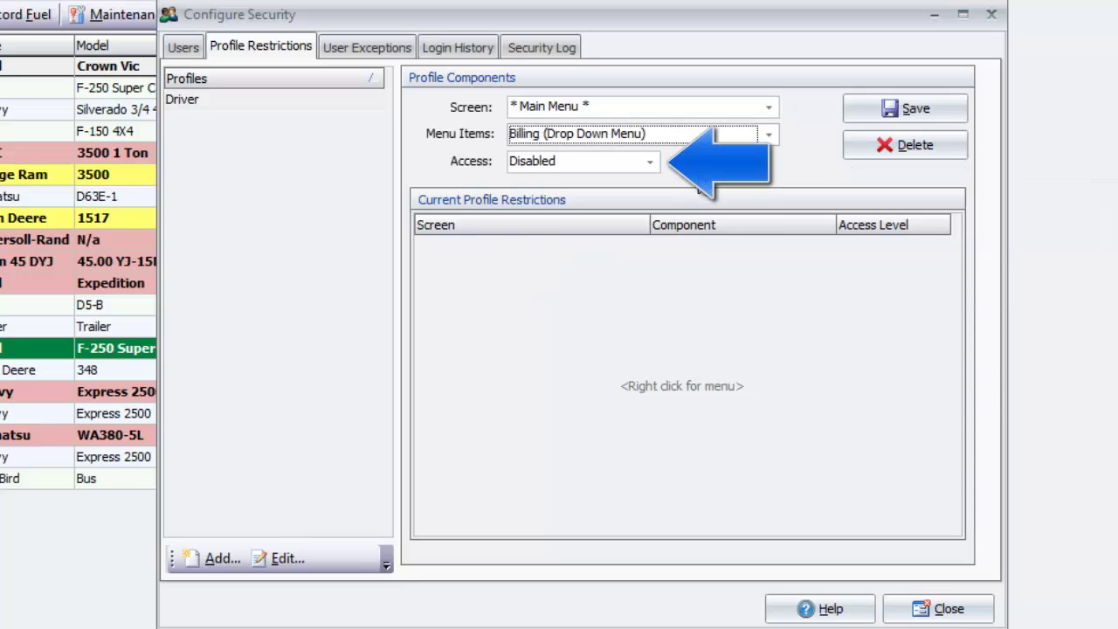
click(650, 163)
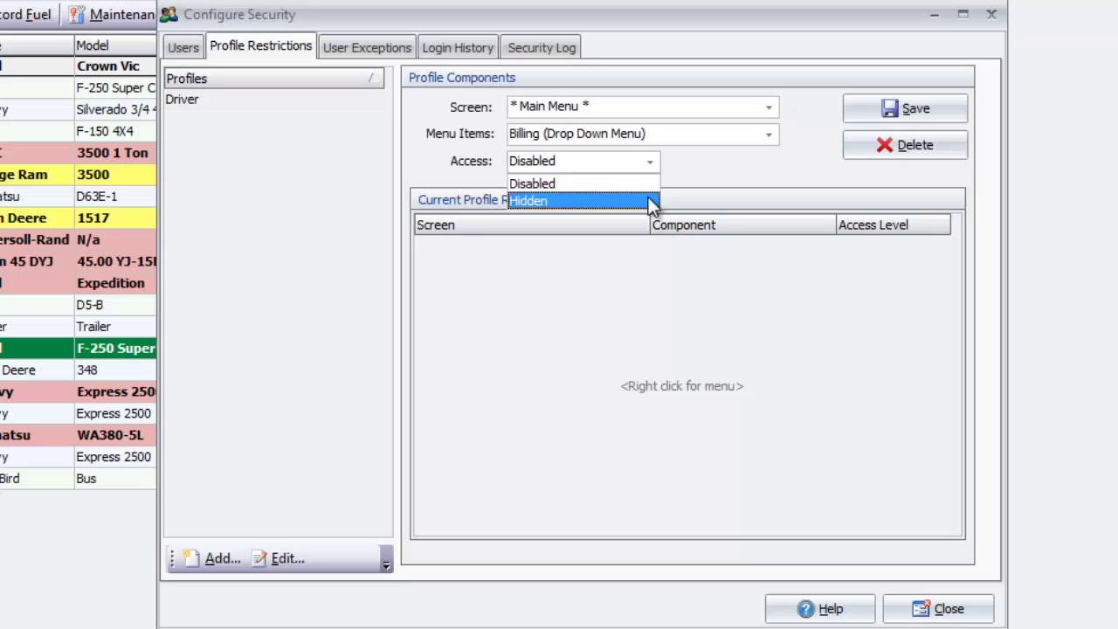
click(650, 201)
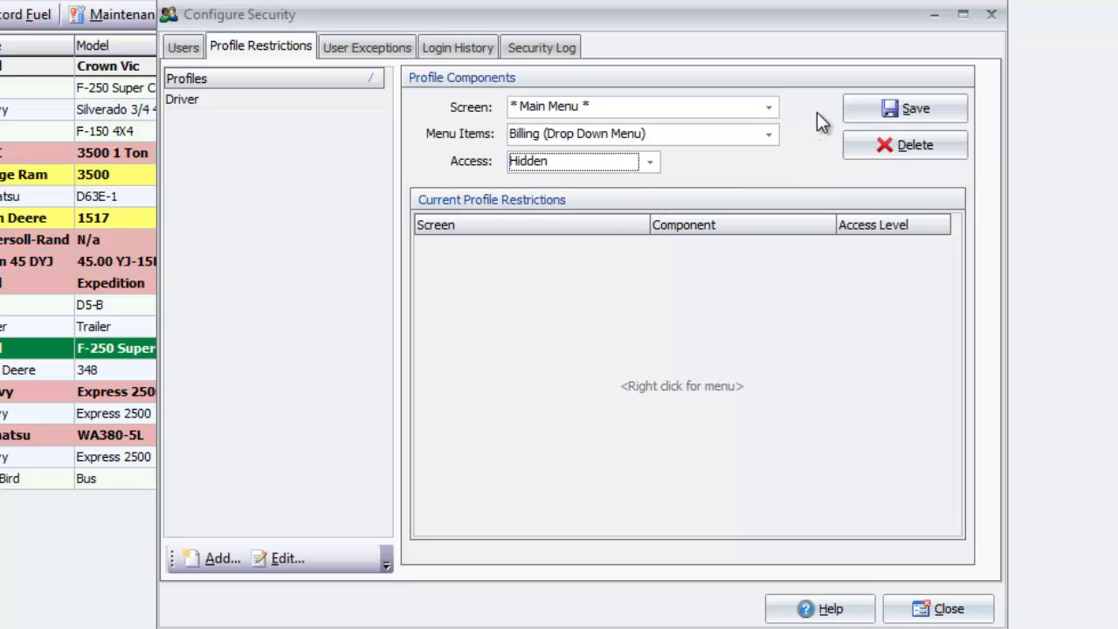
click(862, 113)
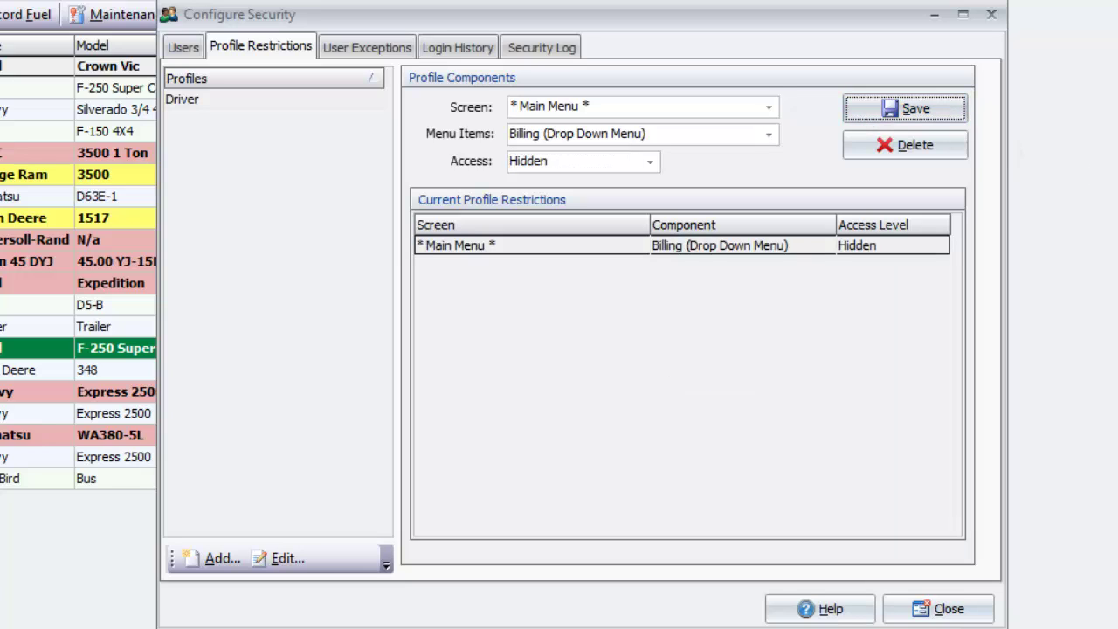
Step: Also hide the Employees and PM Schedule buttons, saving each restriction
click(768, 135)
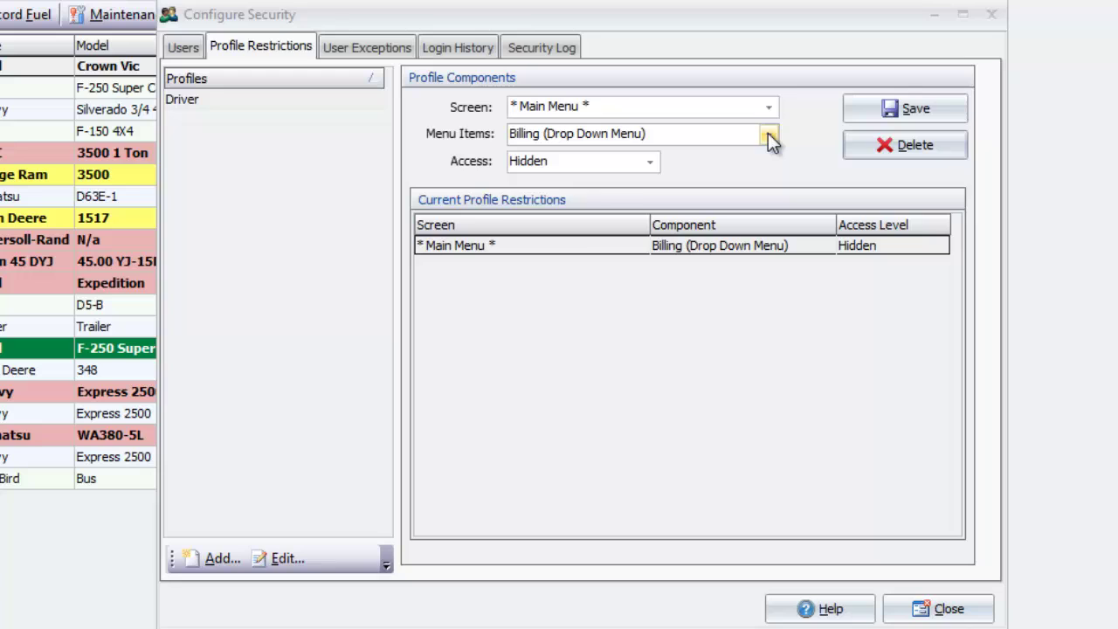
click(768, 133)
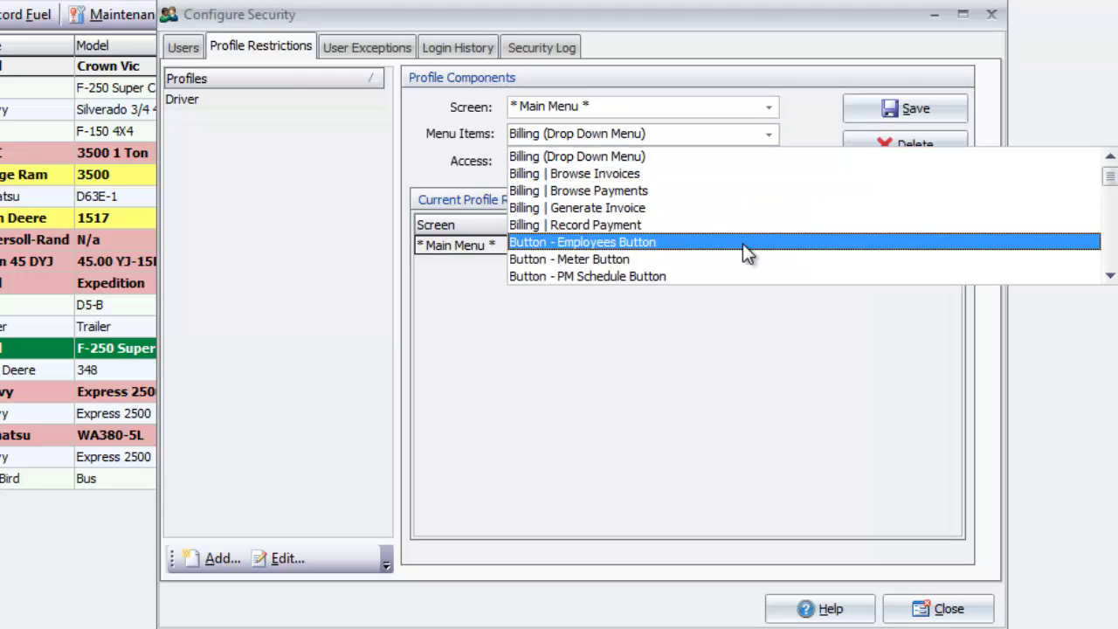
click(742, 245)
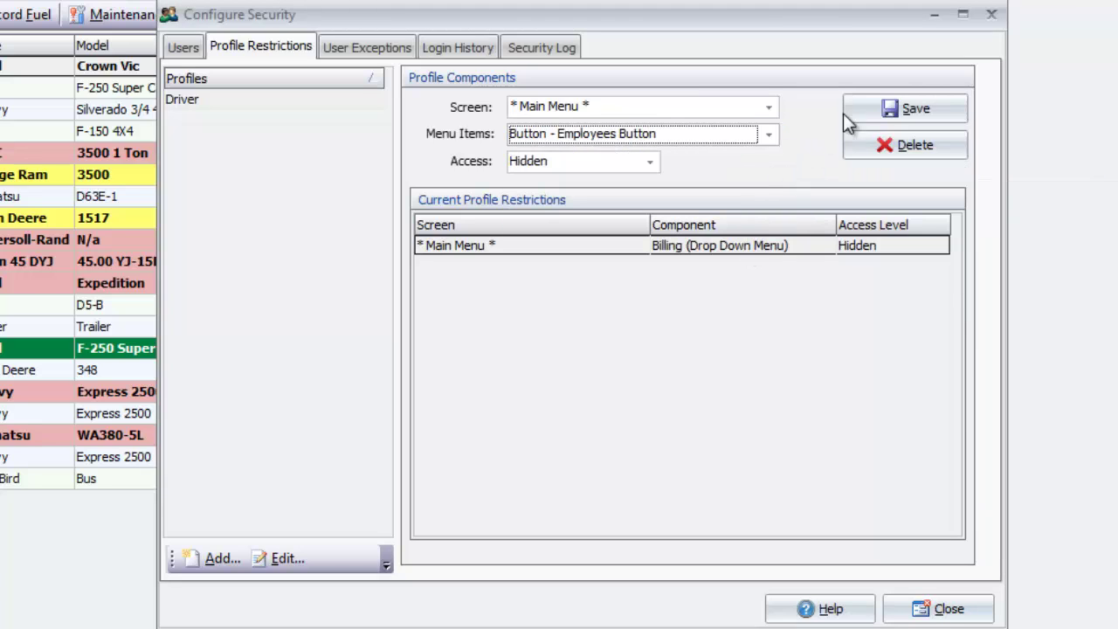
click(851, 110)
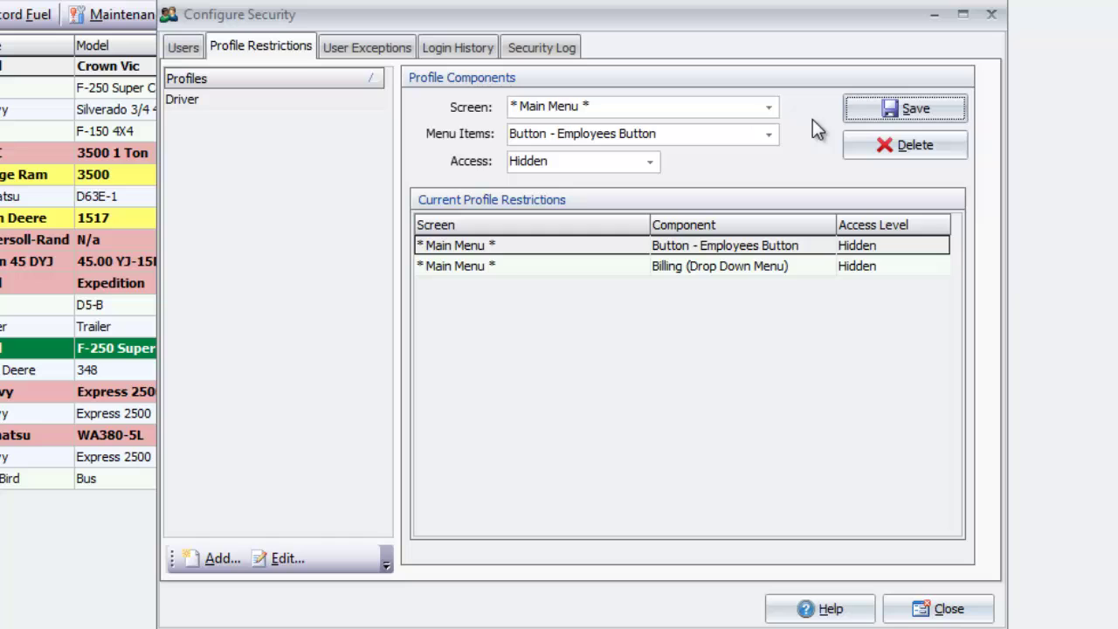
click(769, 134)
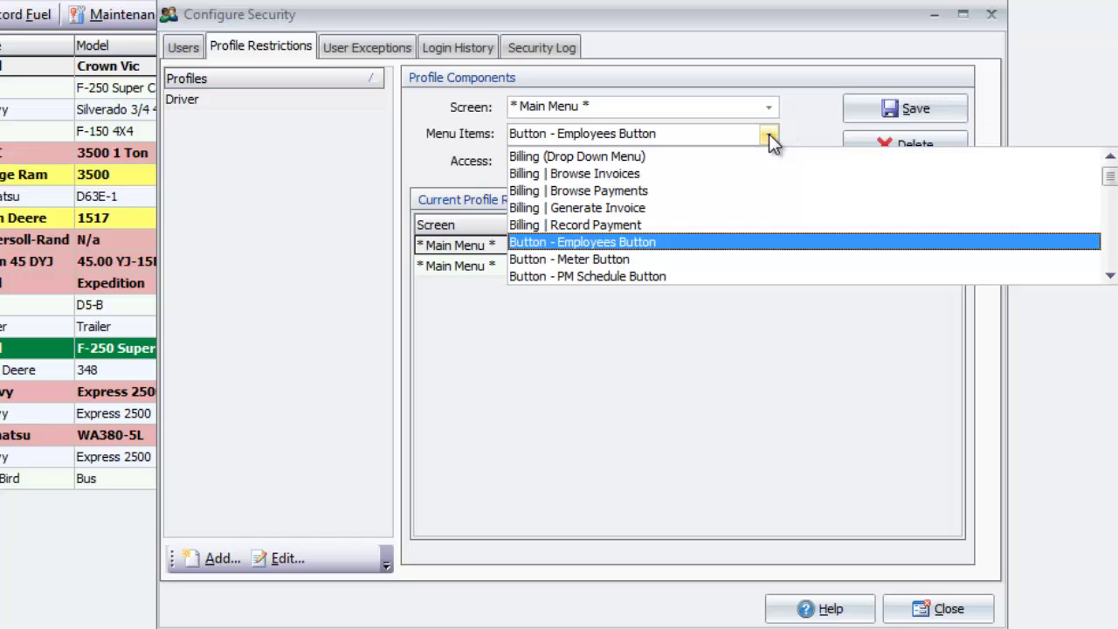
click(709, 274)
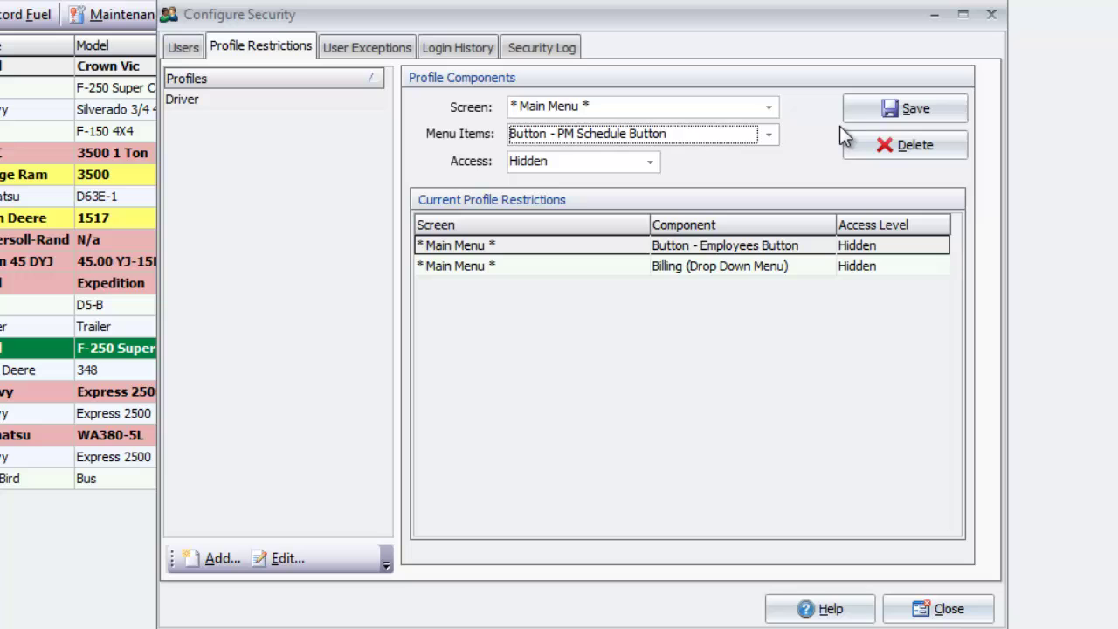
click(861, 106)
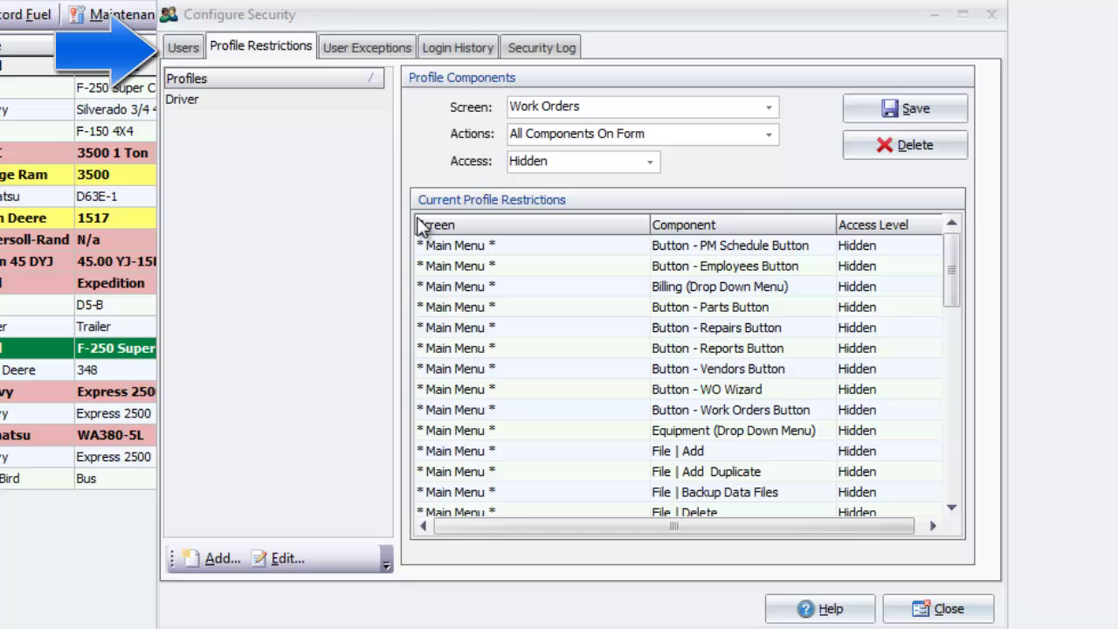
Step: On the Users tab, create a new user with its login name
click(184, 48)
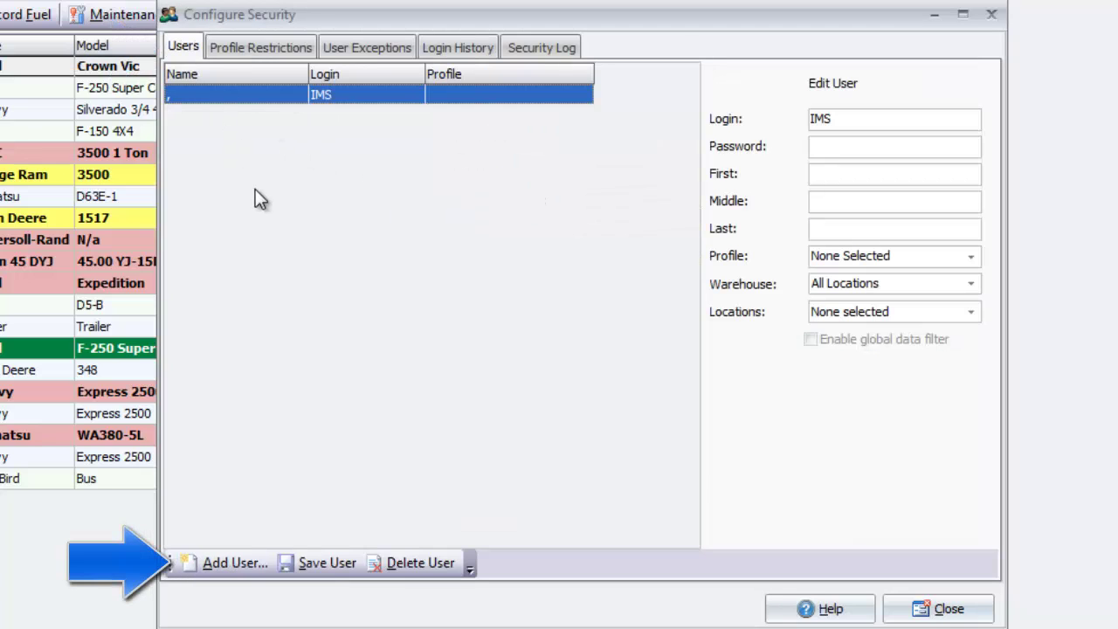
click(234, 564)
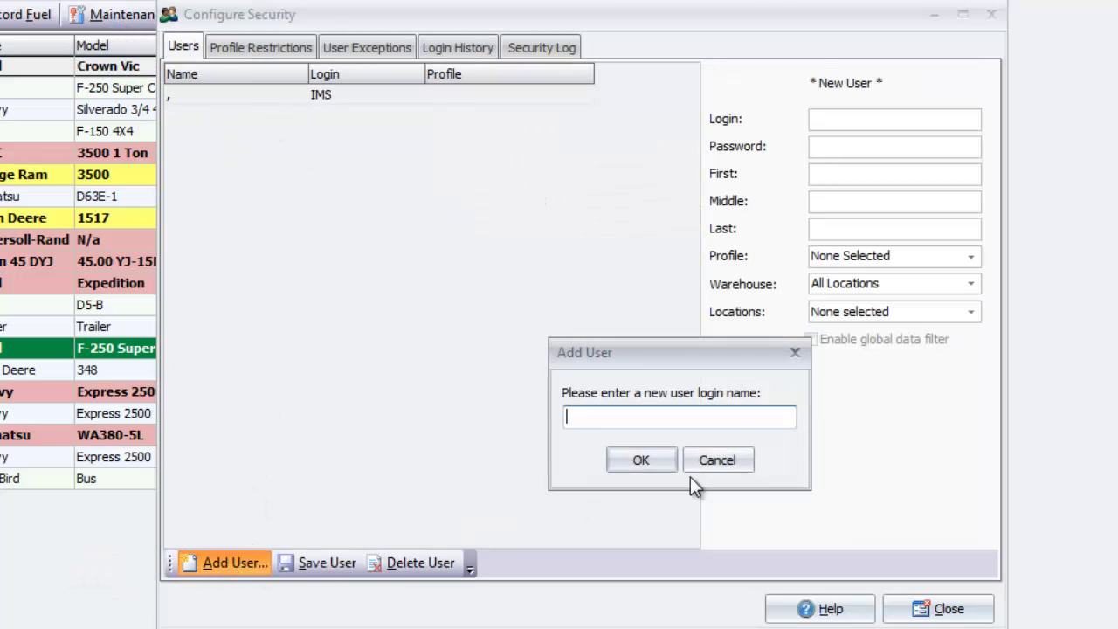
text(johndoe)
click(633, 455)
Step: Enter the user's password and names, assign the Driver profile, and save the user
key(Tab)
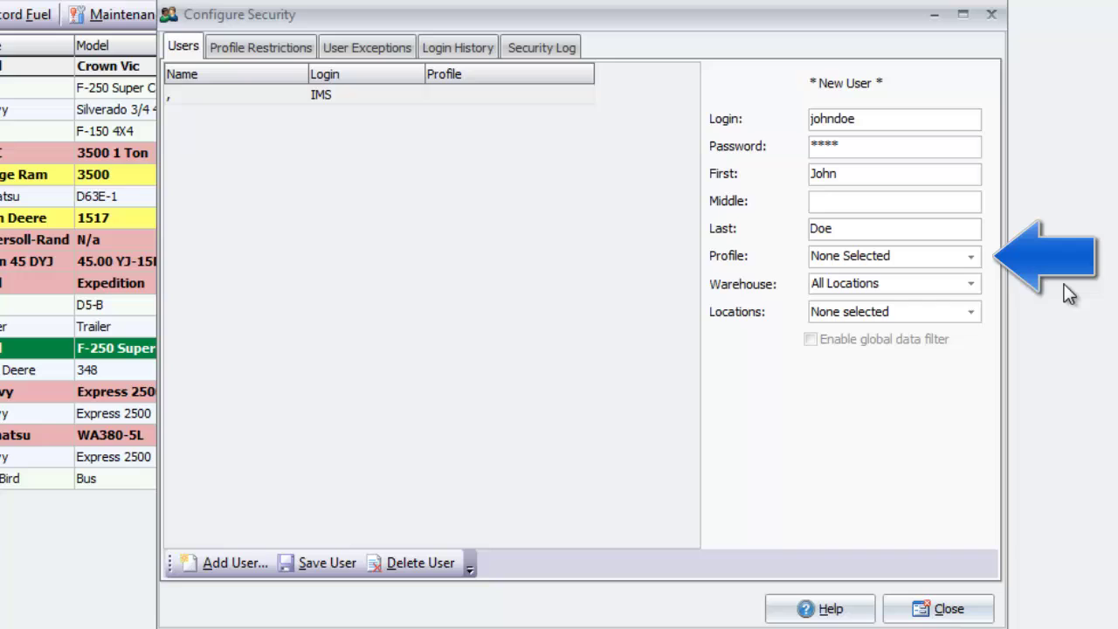
click(971, 256)
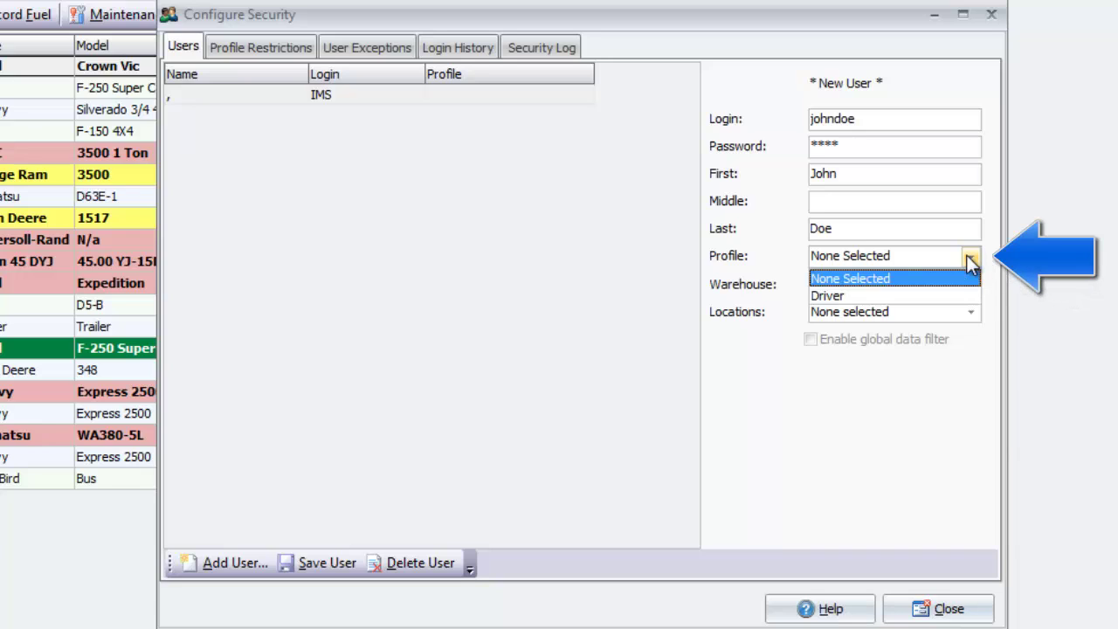
click(959, 295)
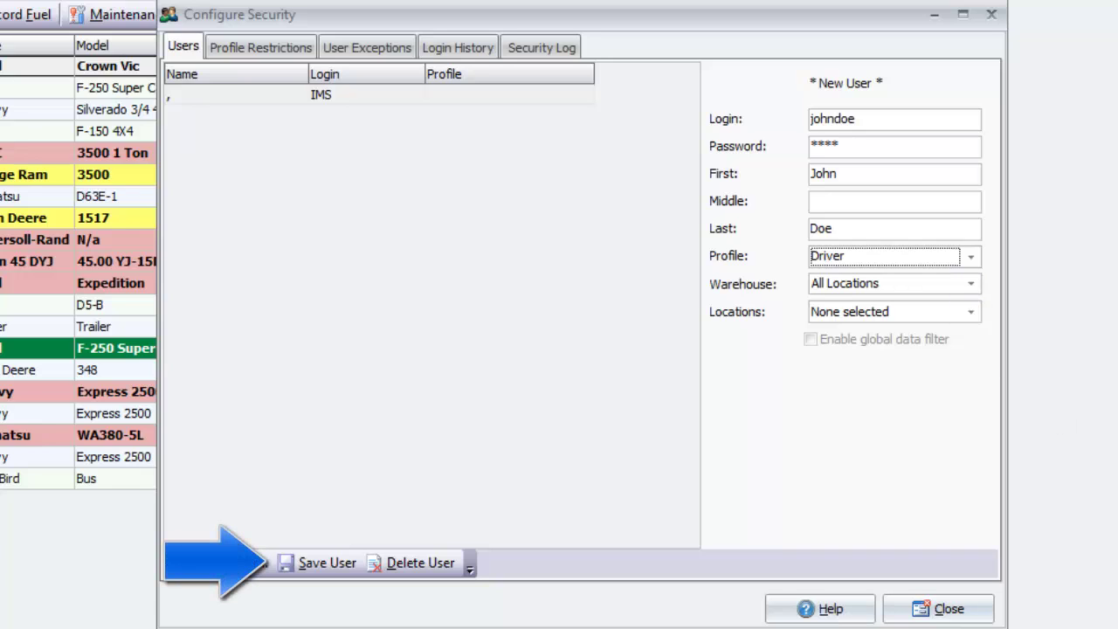
click(327, 560)
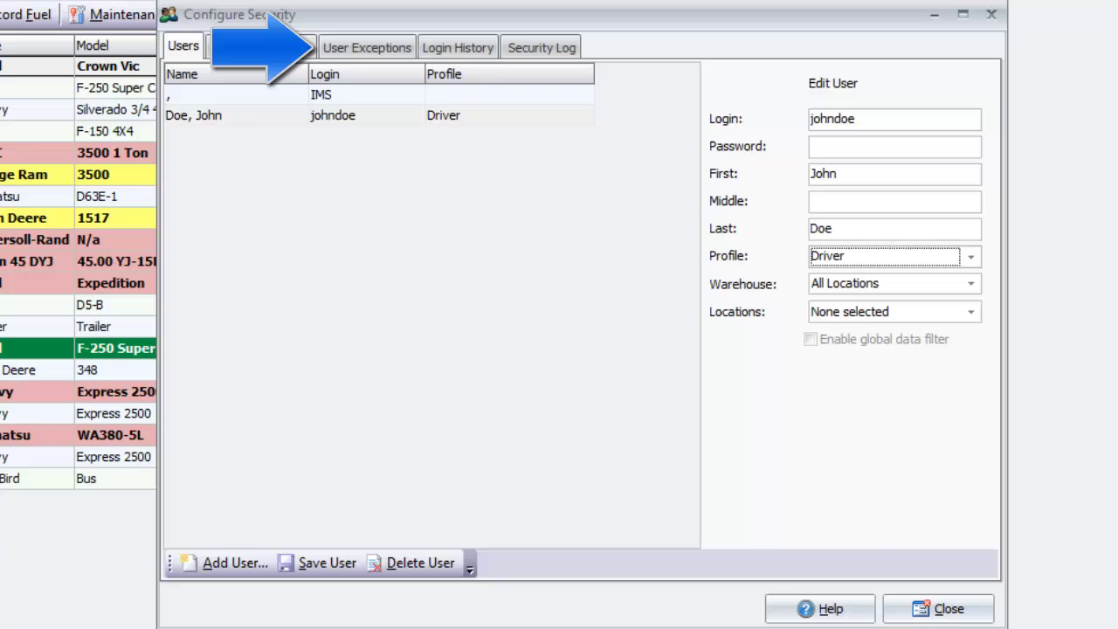
Step: Show User Exceptions for the Driver profile and select its new user
click(366, 47)
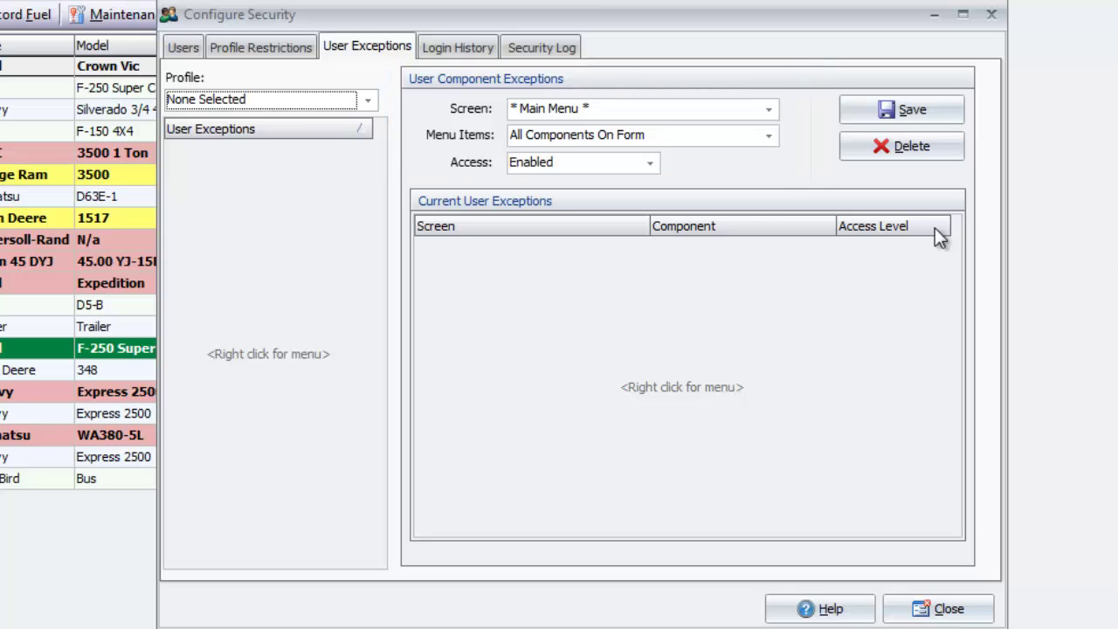
click(366, 101)
click(328, 141)
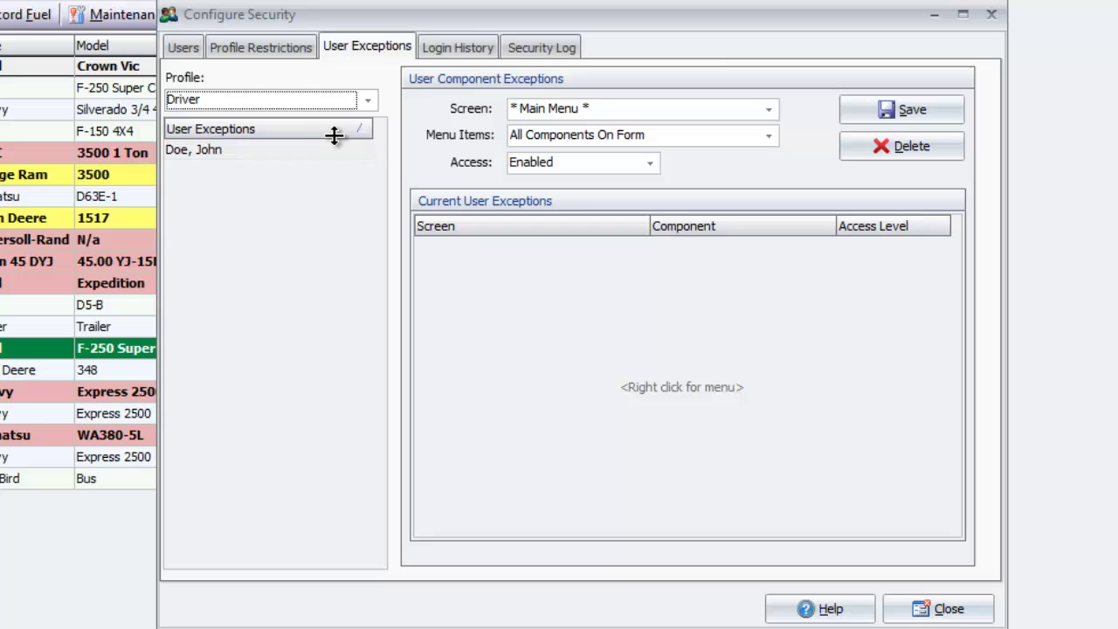
click(282, 149)
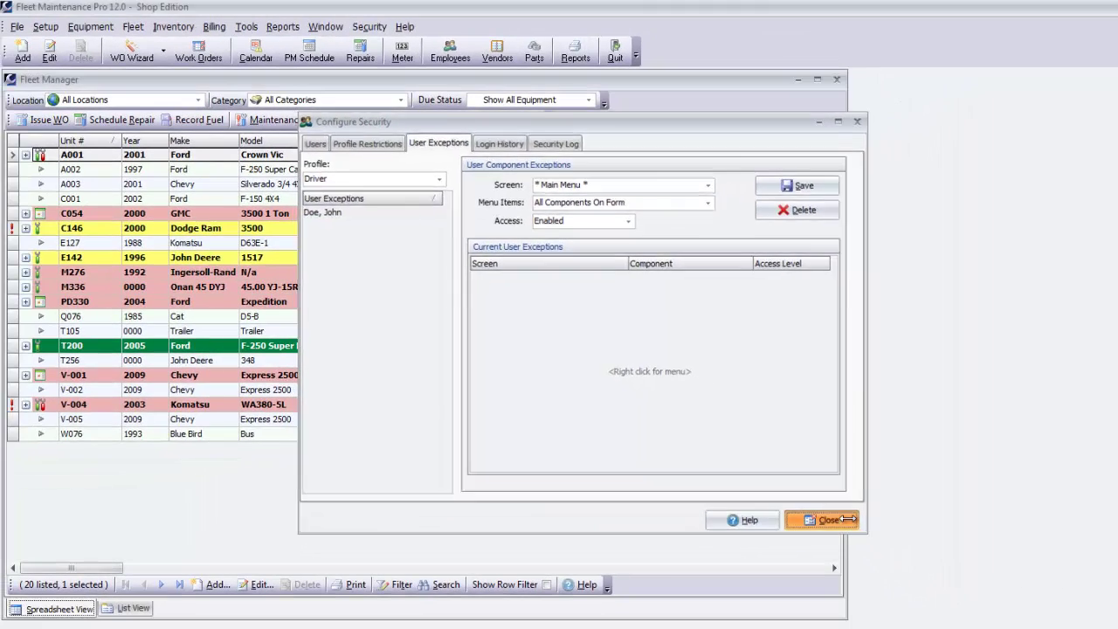
Step: Close Configure Security and log in as the new user with its password
click(938, 609)
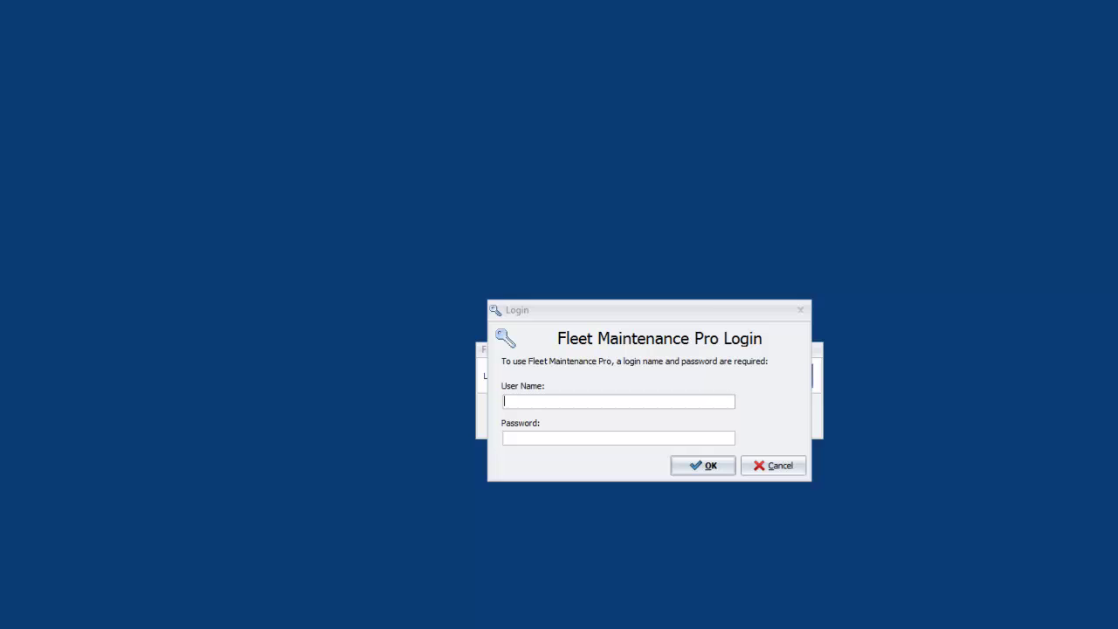
click(581, 400)
text(johndoe)
key(Tab)
text(****)
click(682, 464)
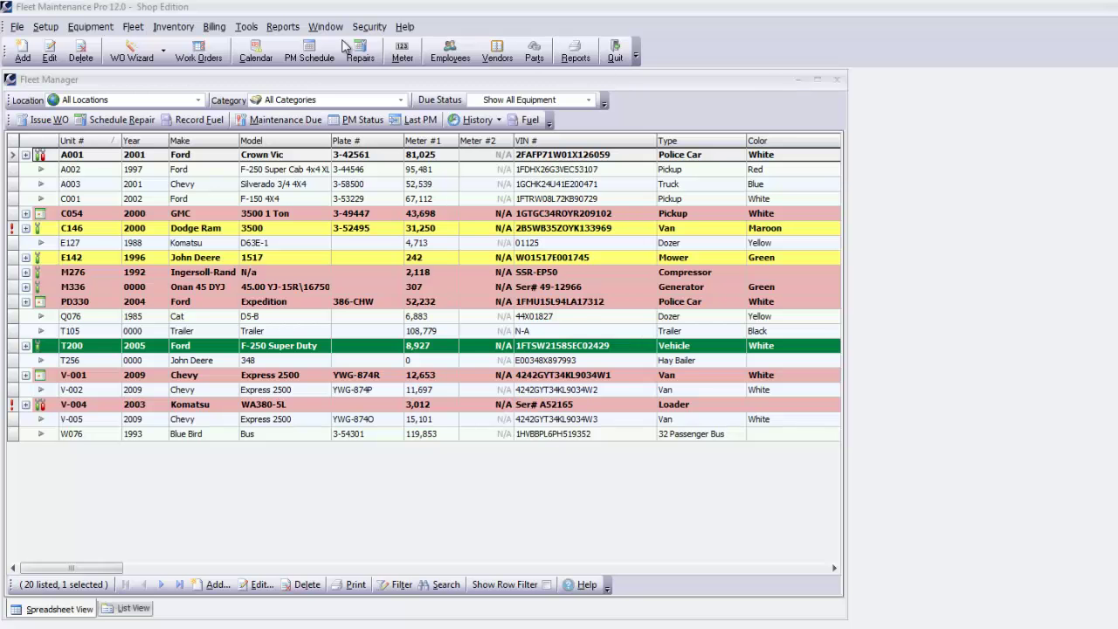
Step: Reopen User Administration, scroll to the end of Login History, then view the Security Log
click(369, 27)
click(382, 41)
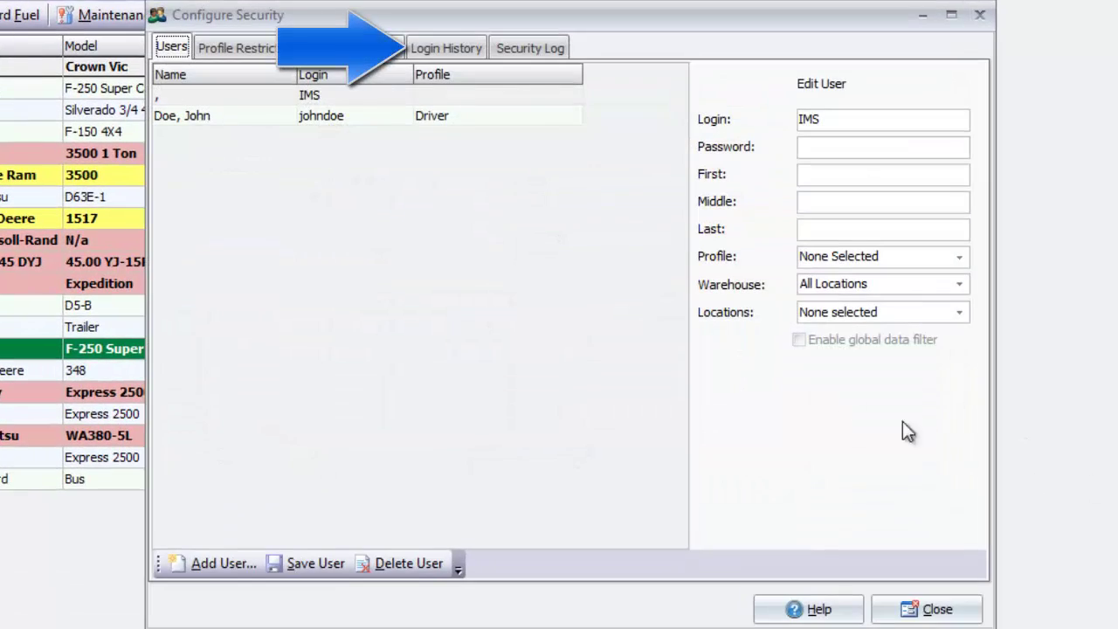
click(439, 48)
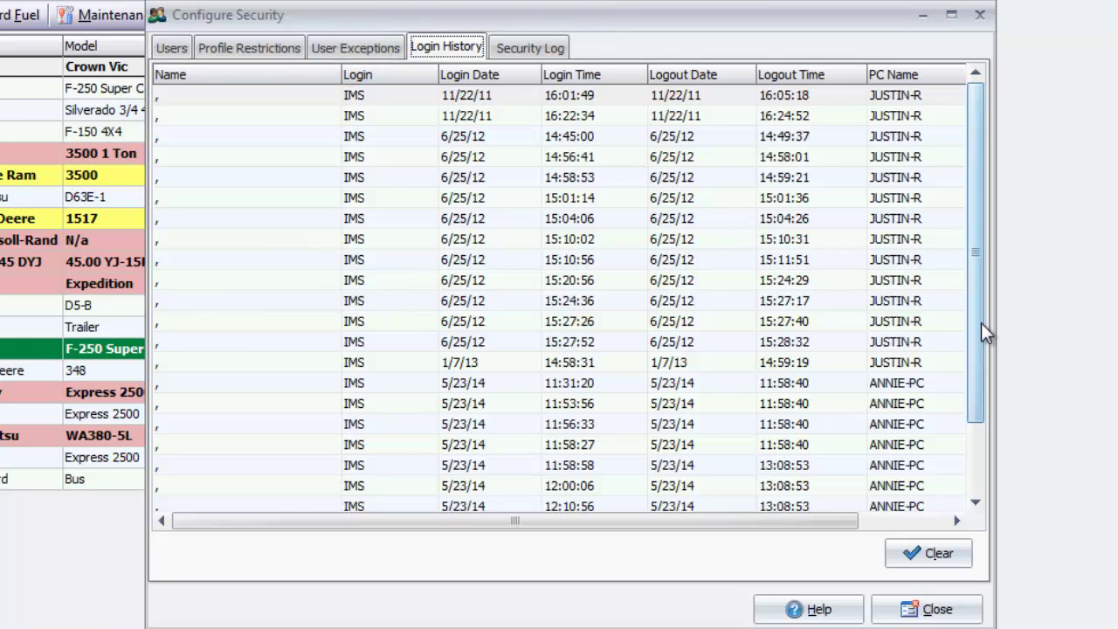
drag(981, 323, 972, 422)
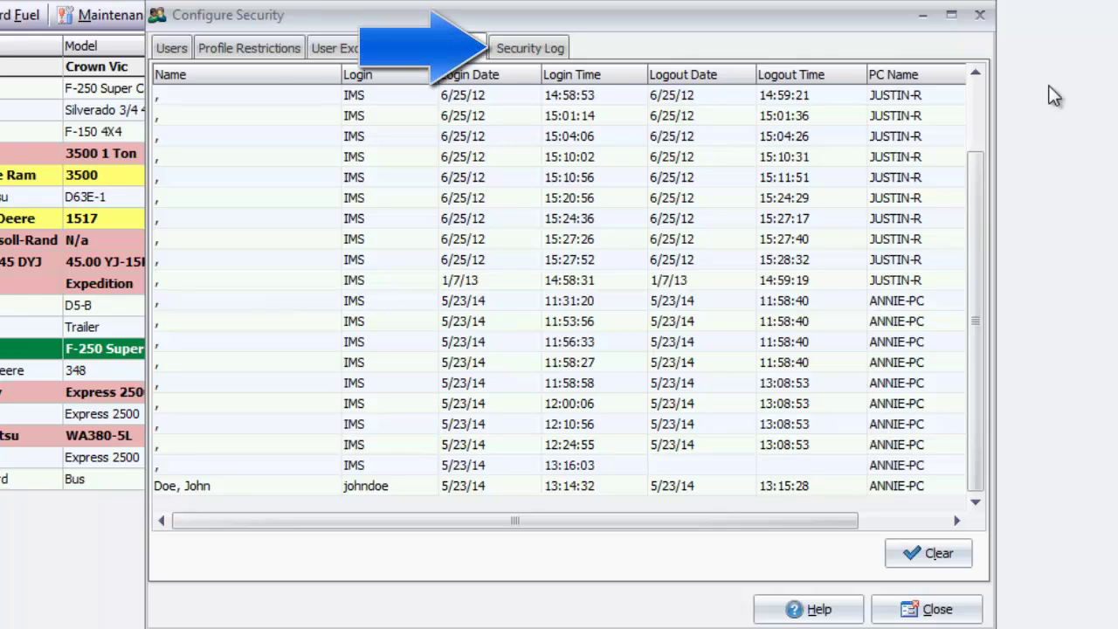
click(547, 46)
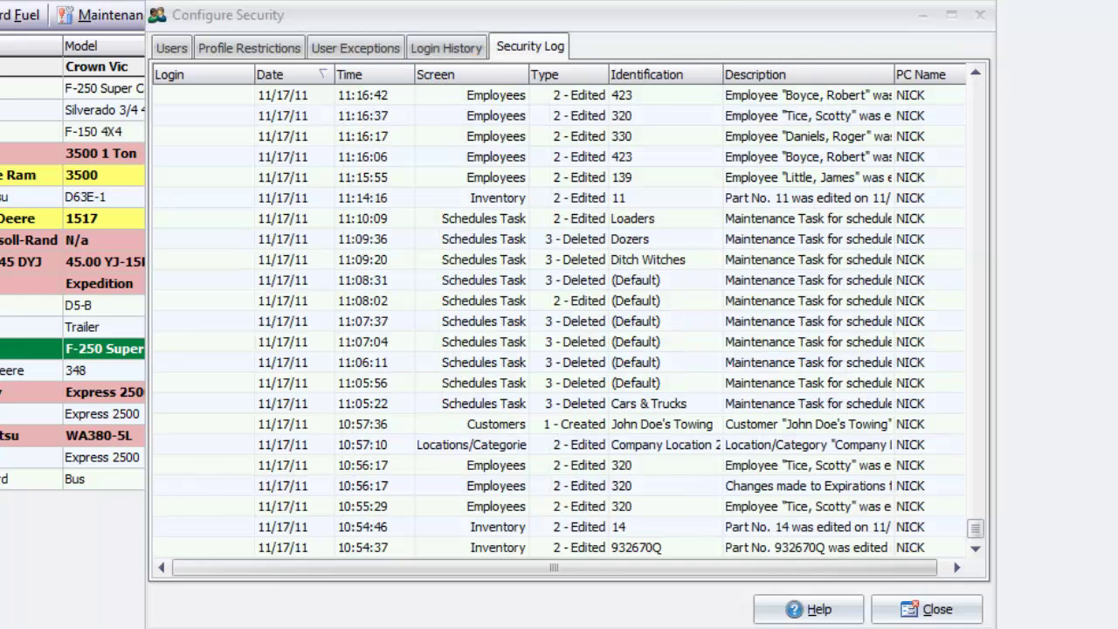